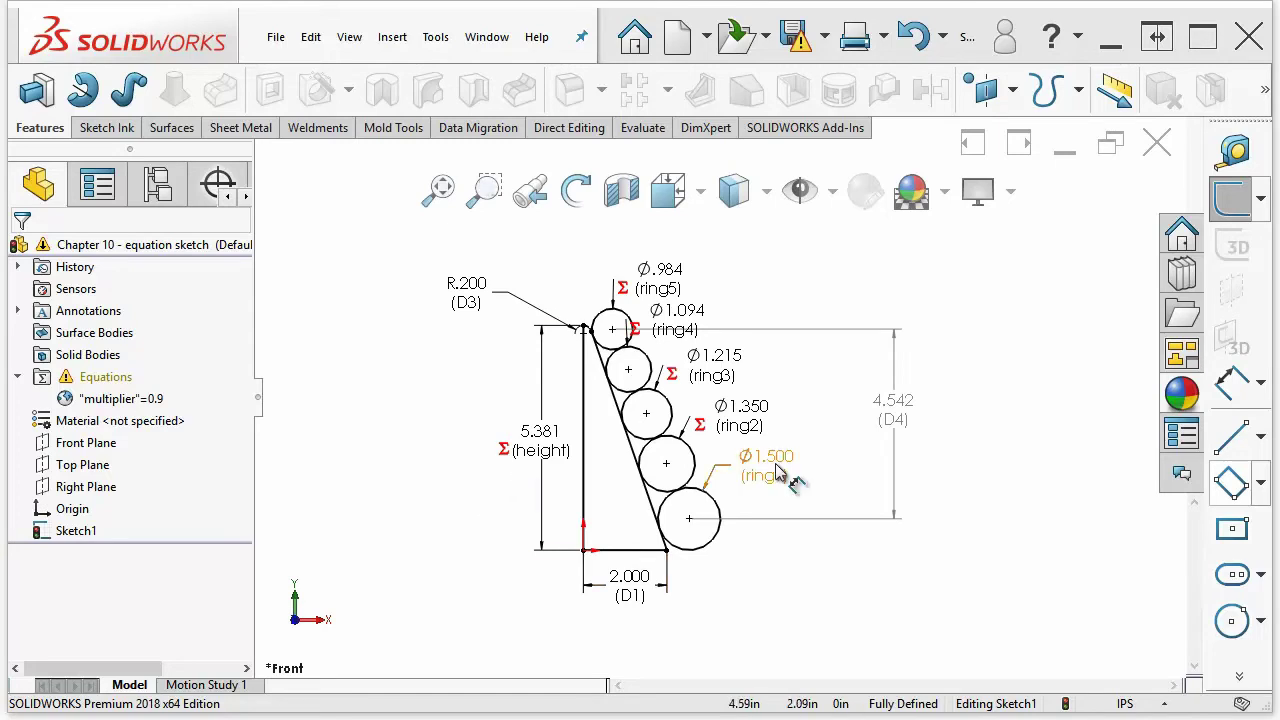
- Drag the ring1 Ø1.500 diameter label slightly further out from the bottom circle
left_click_drag(778, 474, 832, 500)
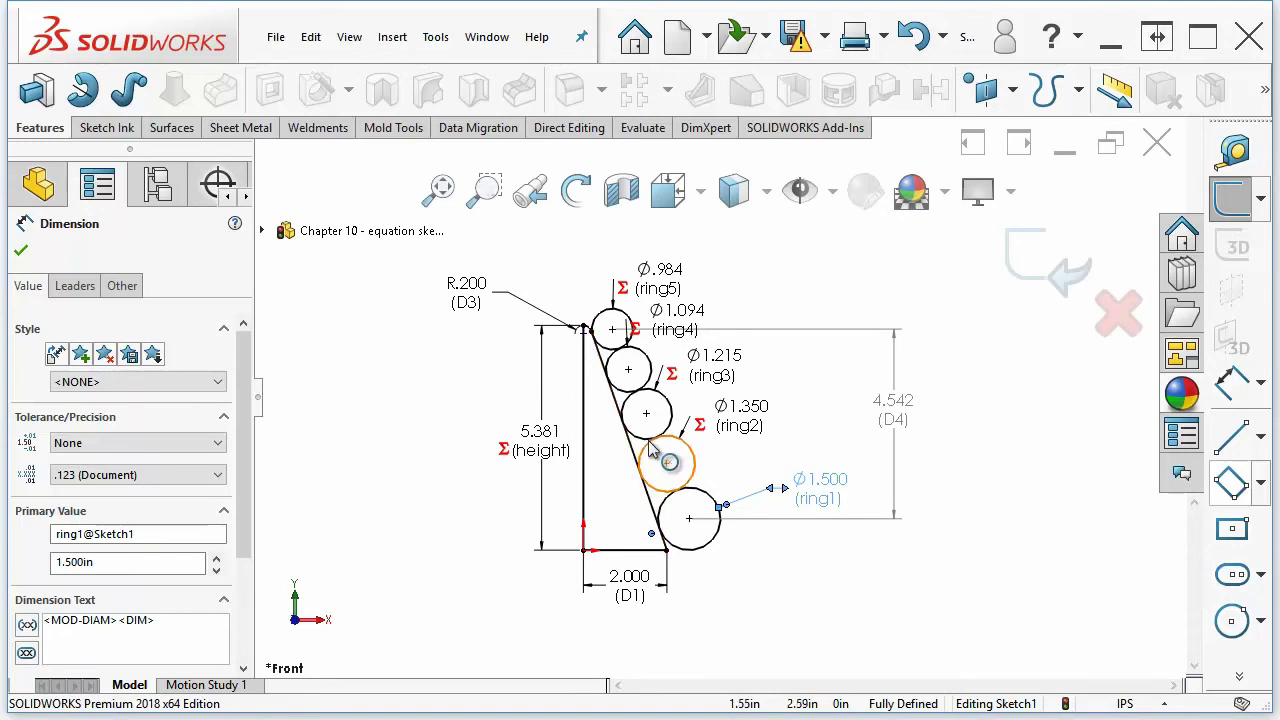
left_click(790, 612)
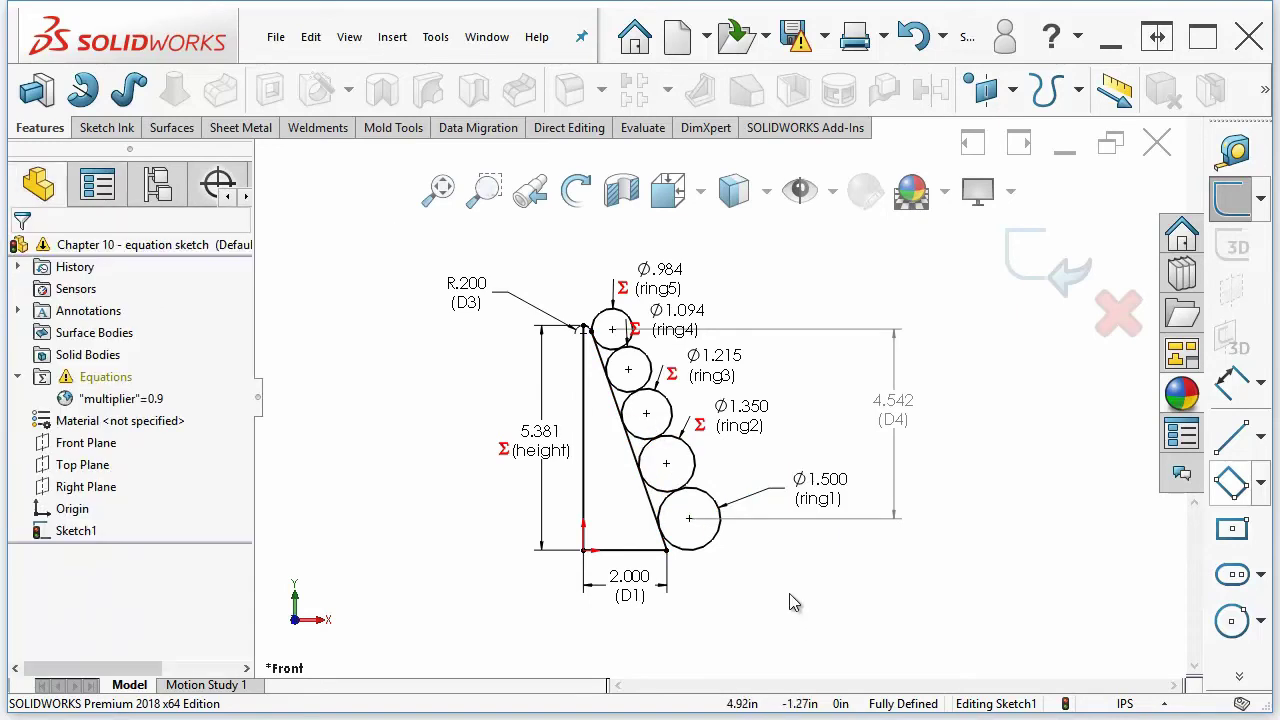
- Open the ring2 Ø1.350 equation "ring1@Sketch1"*"multiplier" in Modify, highlighting the multiplier term
double_click(745, 421)
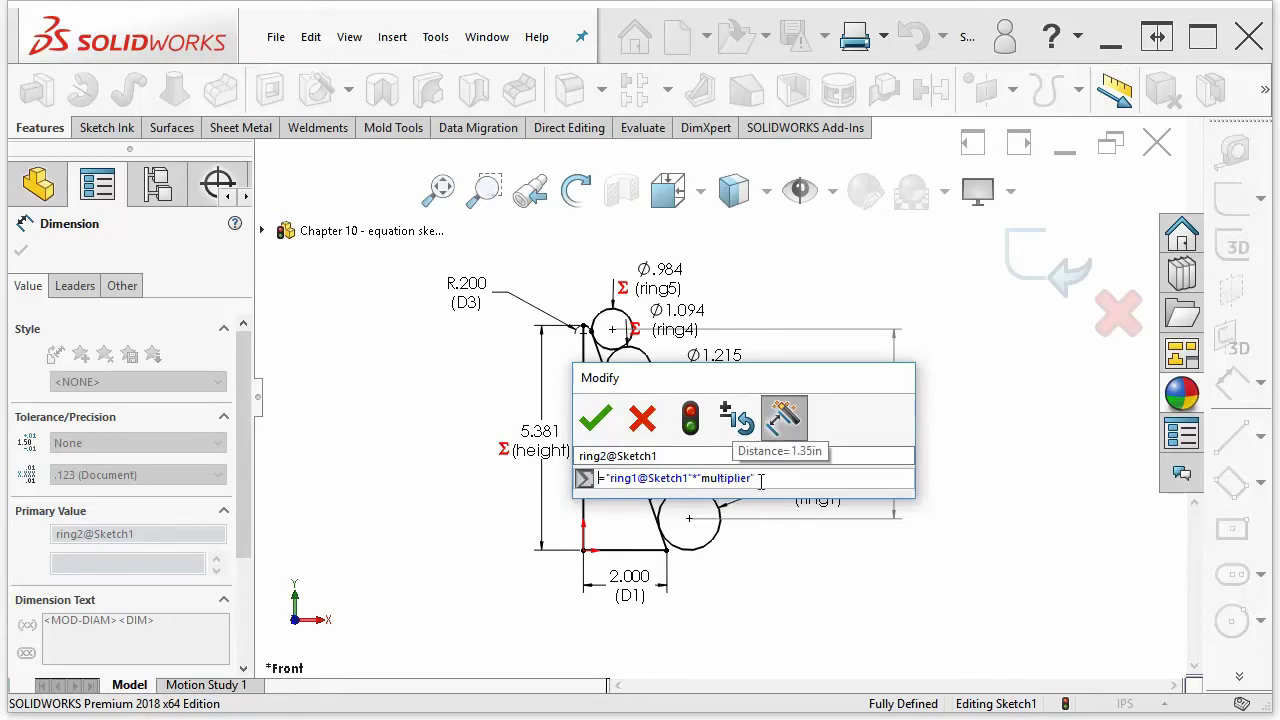
left_click_drag(761, 481, 716, 478)
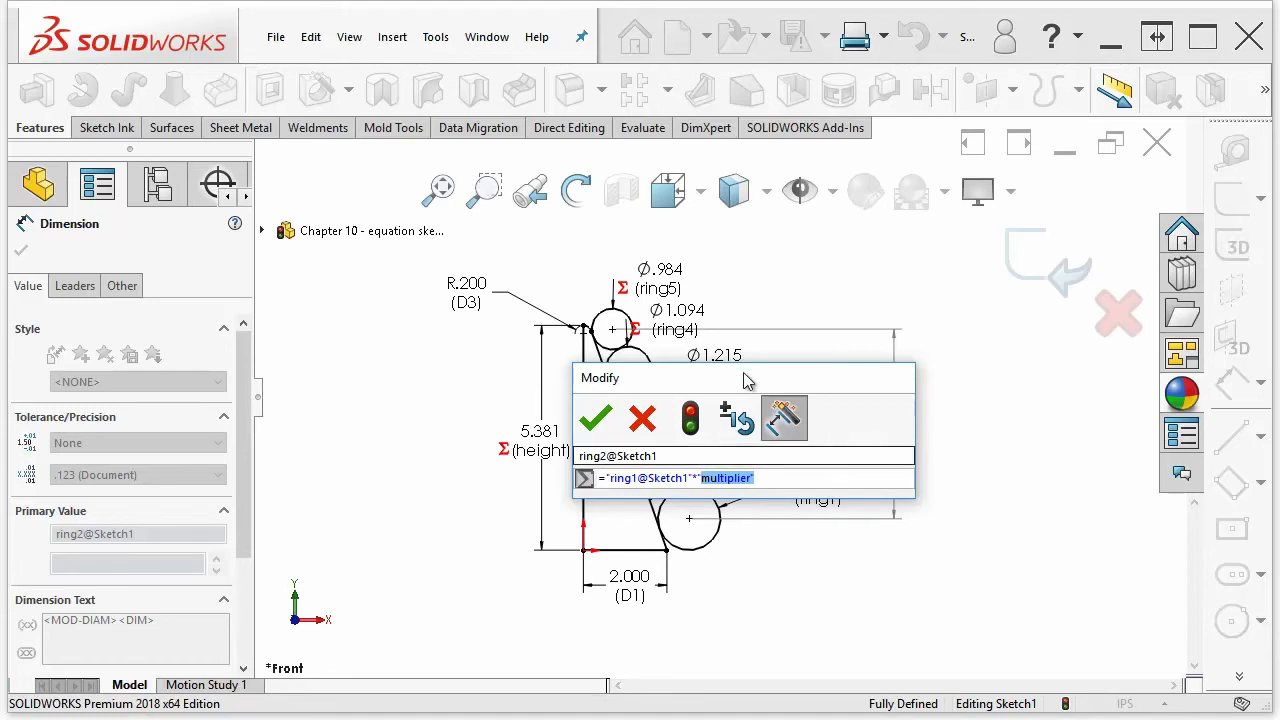
left_click_drag(749, 374, 1004, 369)
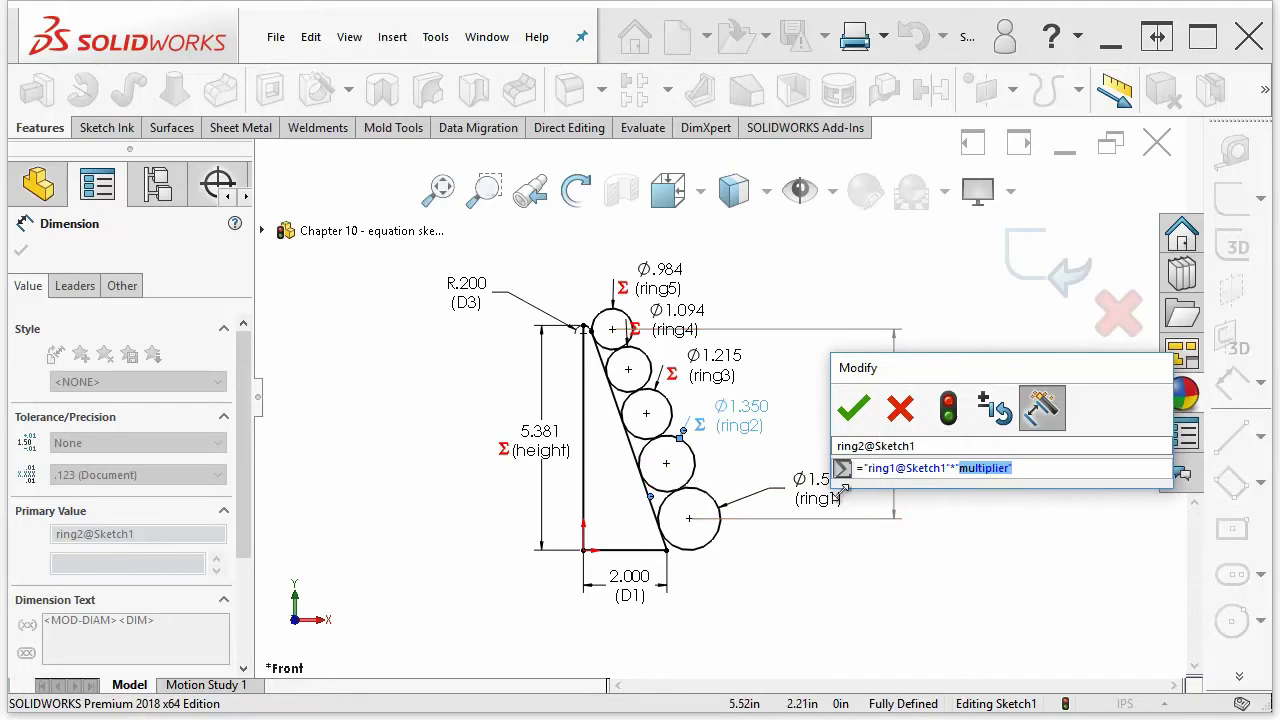
- Accept the ring2 and ring3 diameter equations so the sketch rebuilds to height 5.282
left_click(855, 409)
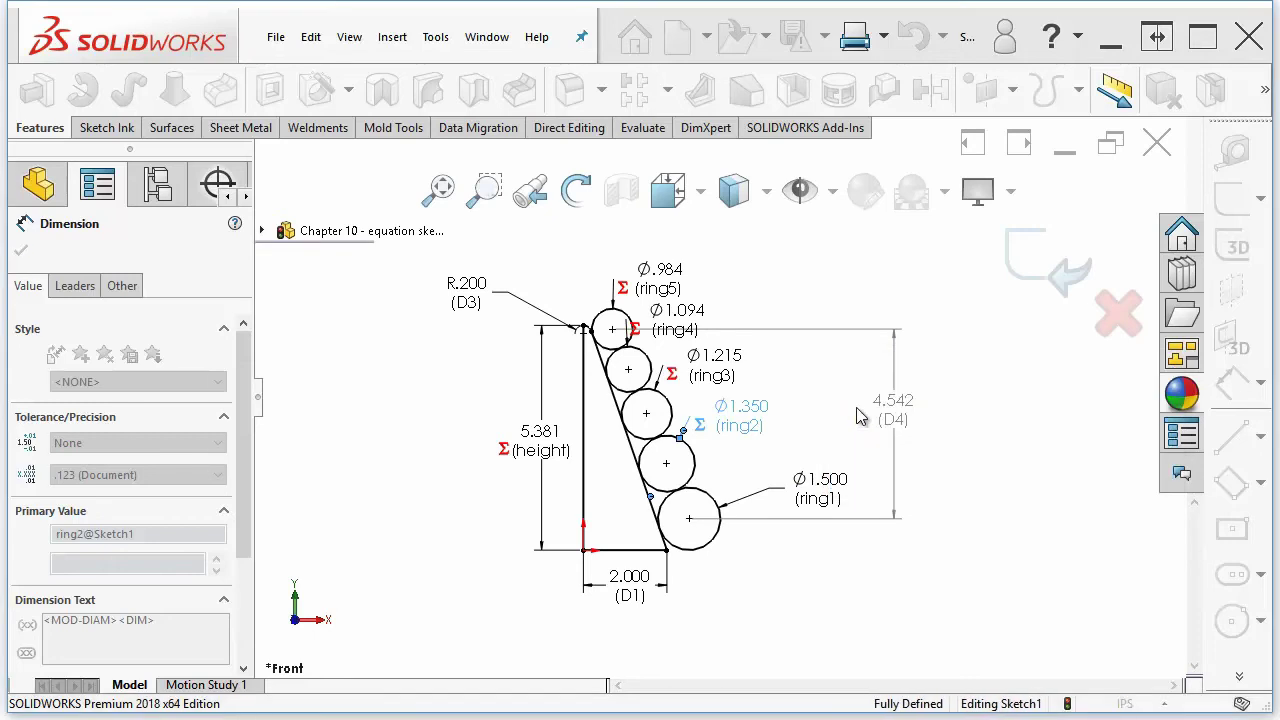
double_click(710, 374)
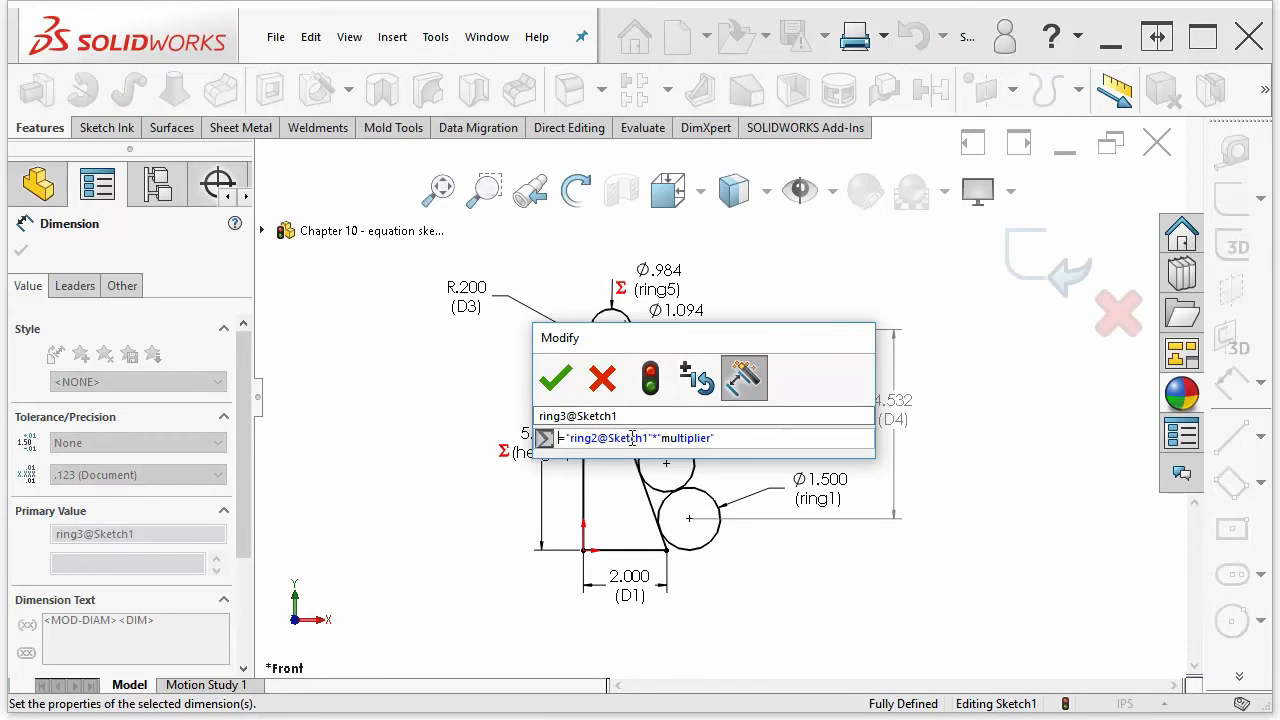
key("Return")
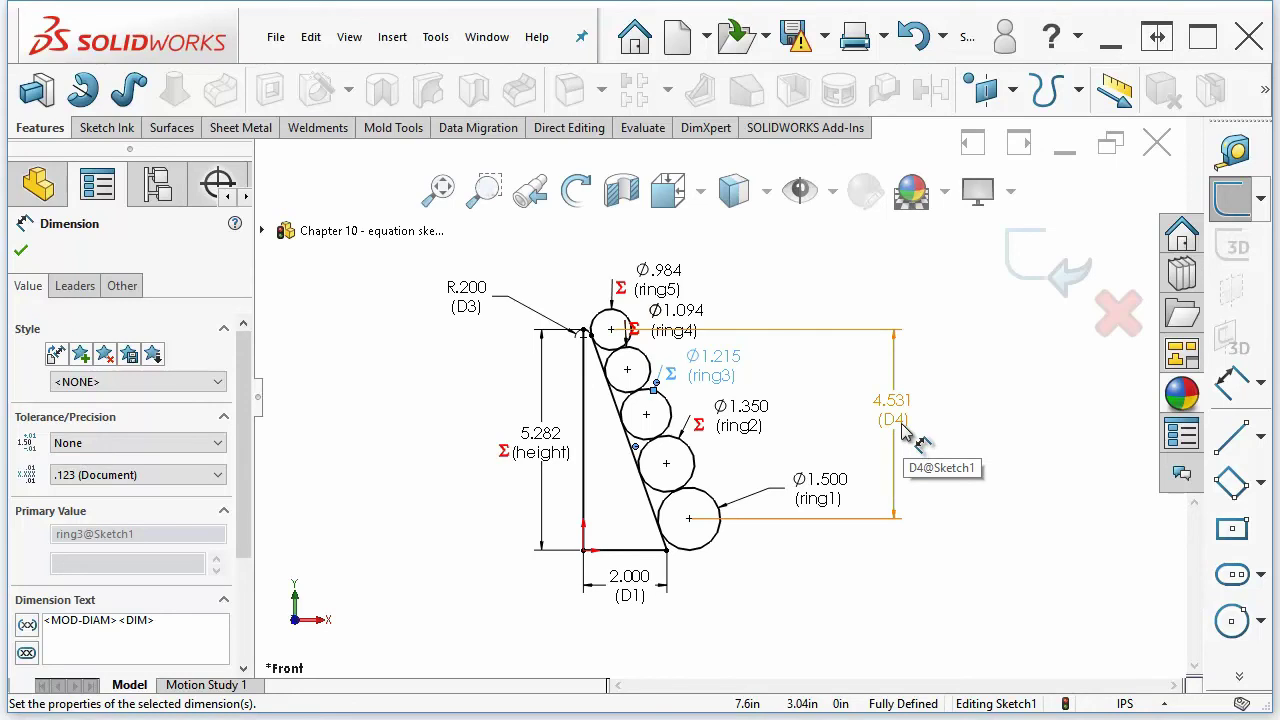
- Change the height equation to D4 + .75 + the ring1 diameter, giving height 6.904
double_click(539, 457)
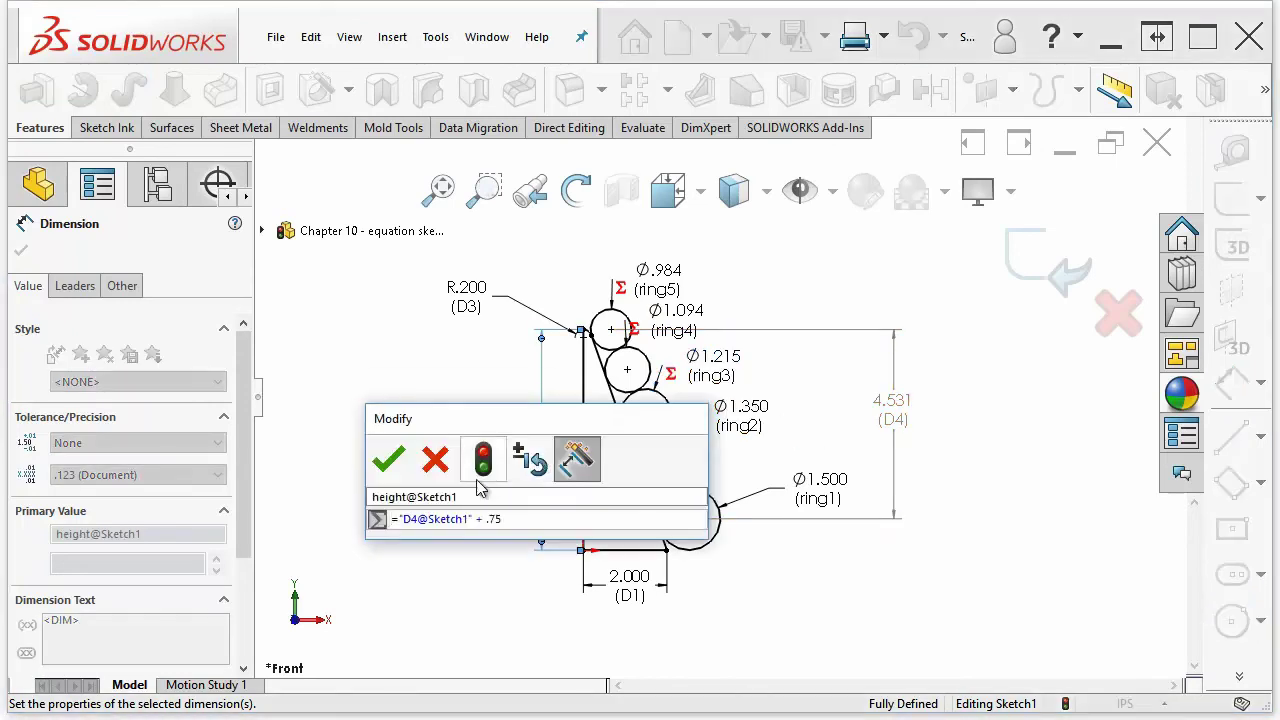
type("+")
double_click(509, 518)
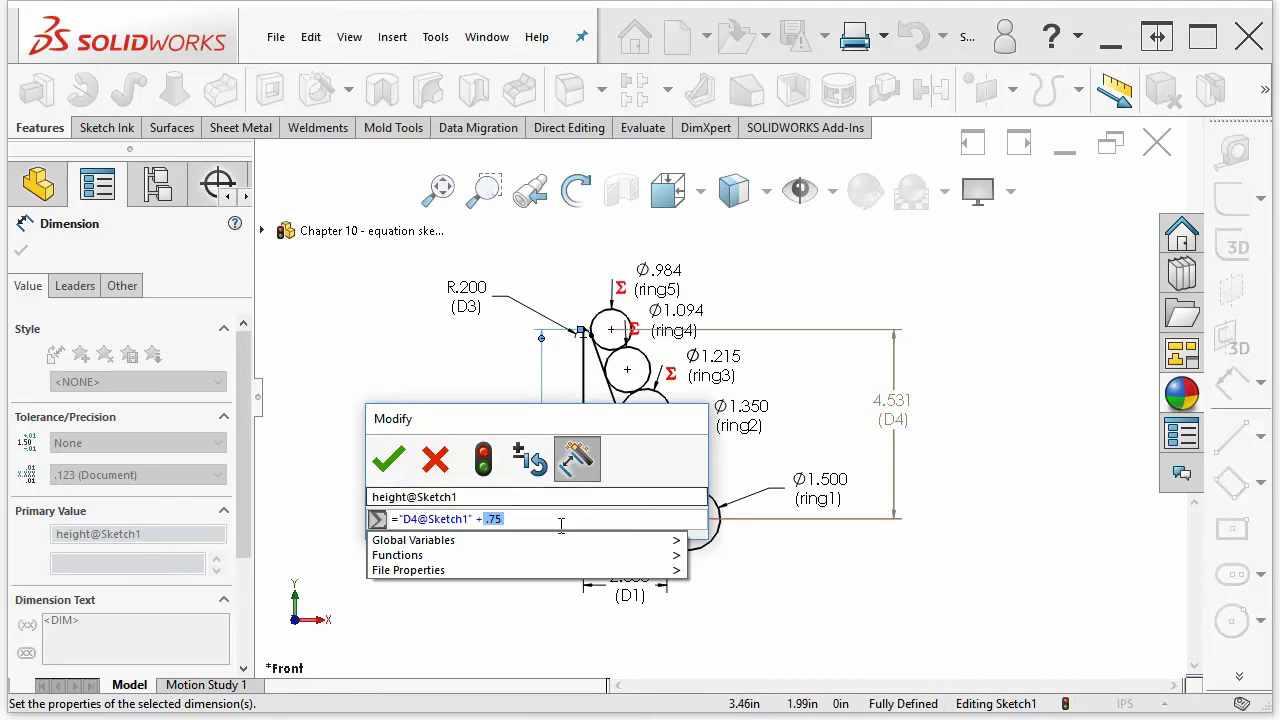
left_click(512, 520)
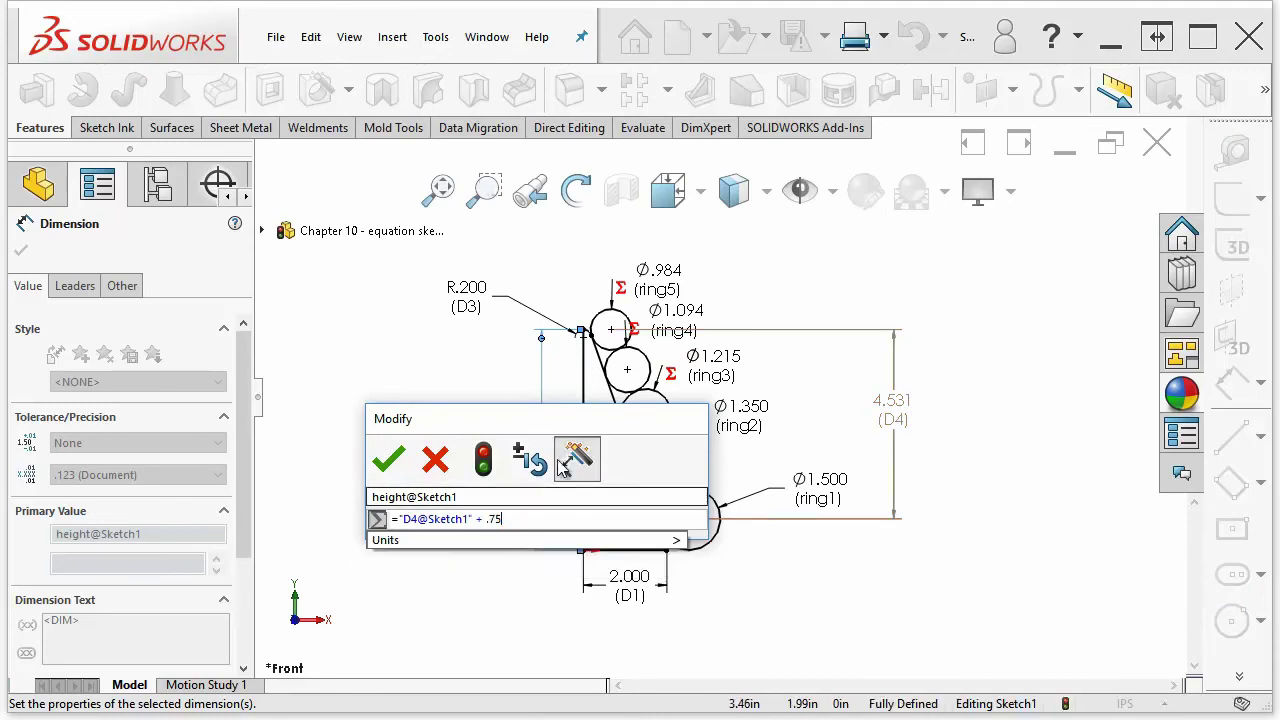
left_click_drag(447, 424, 310, 407)
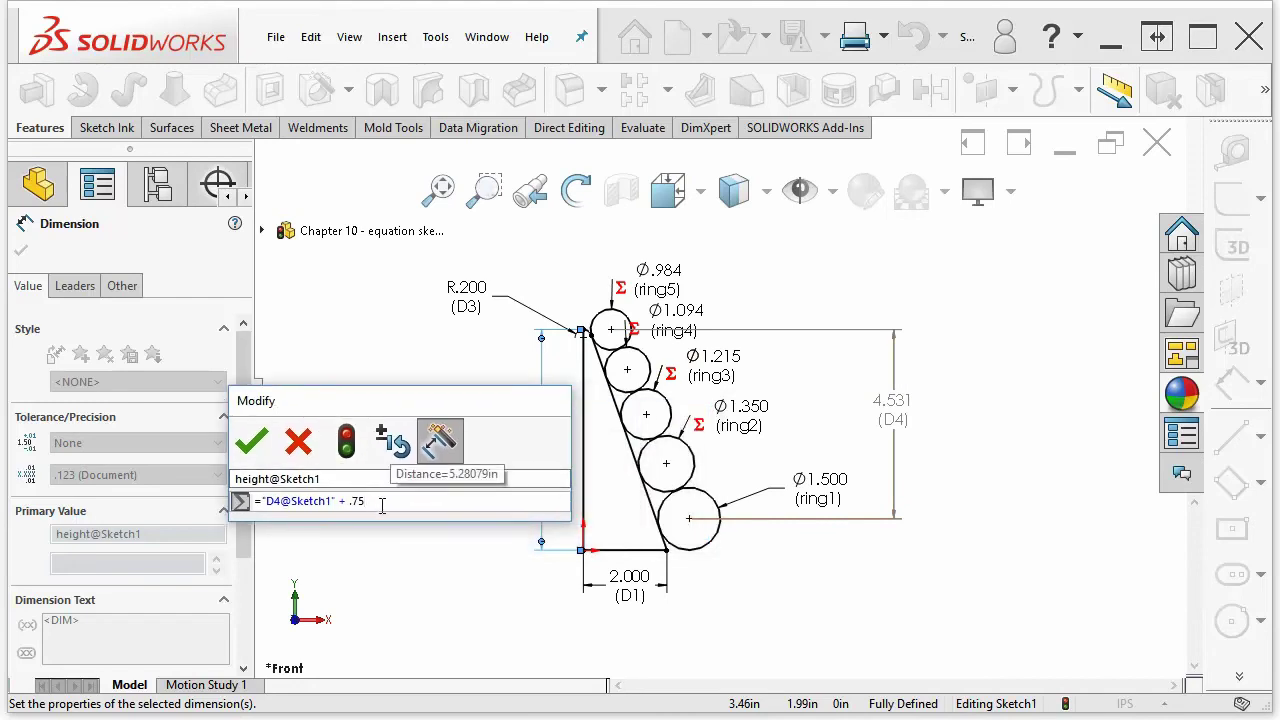
type("+")
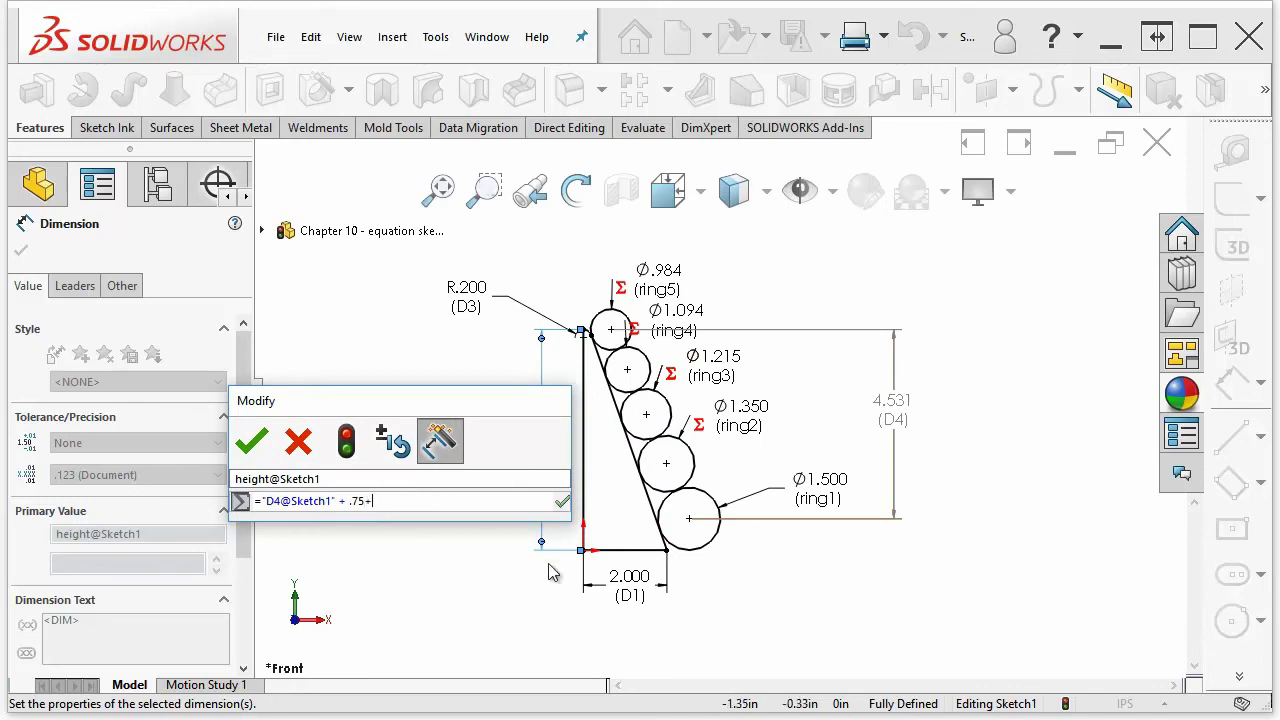
left_click(823, 489)
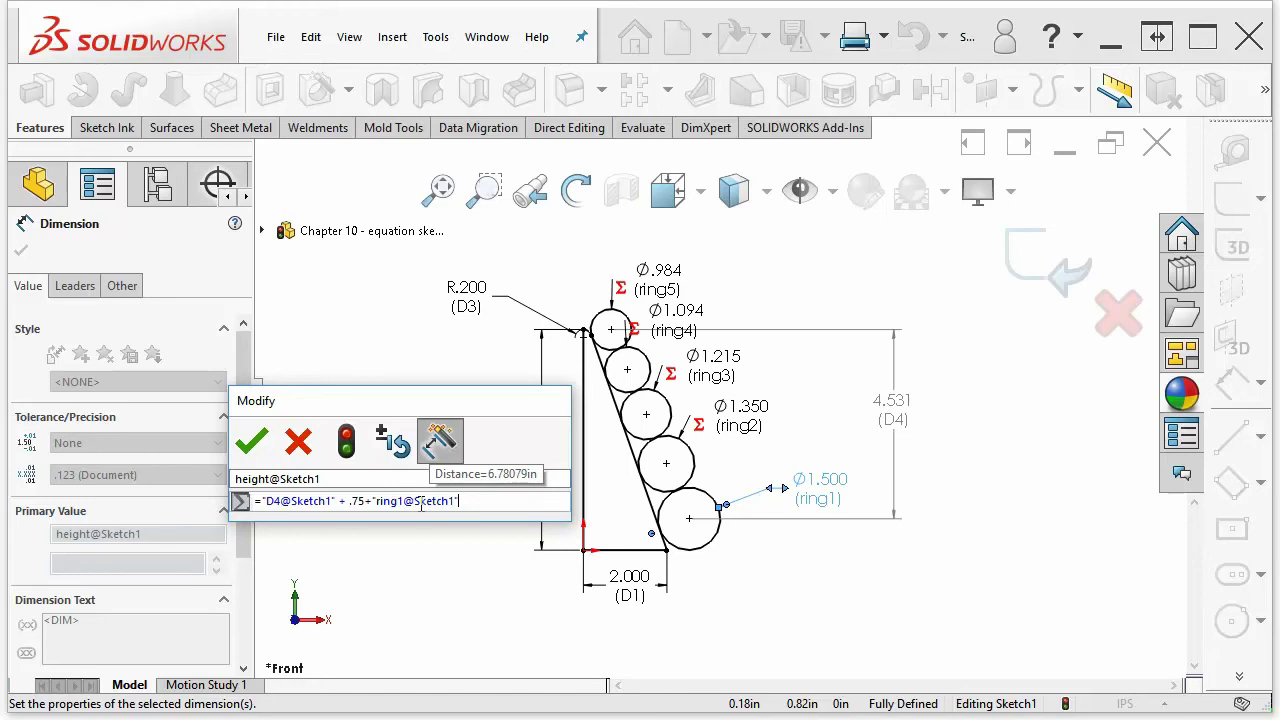
left_click(252, 450)
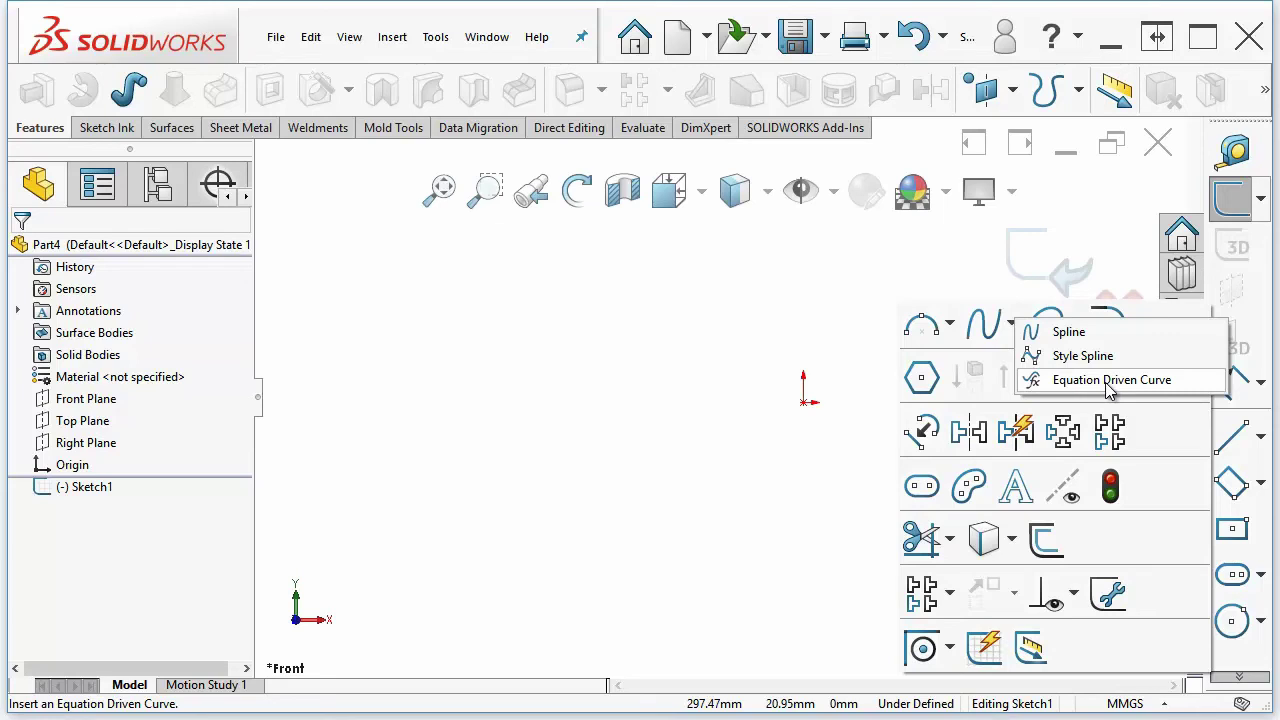
- Start an Equation Driven Curve from the Spline dropdown in the overflow Sketch tools
left_click(1078, 89)
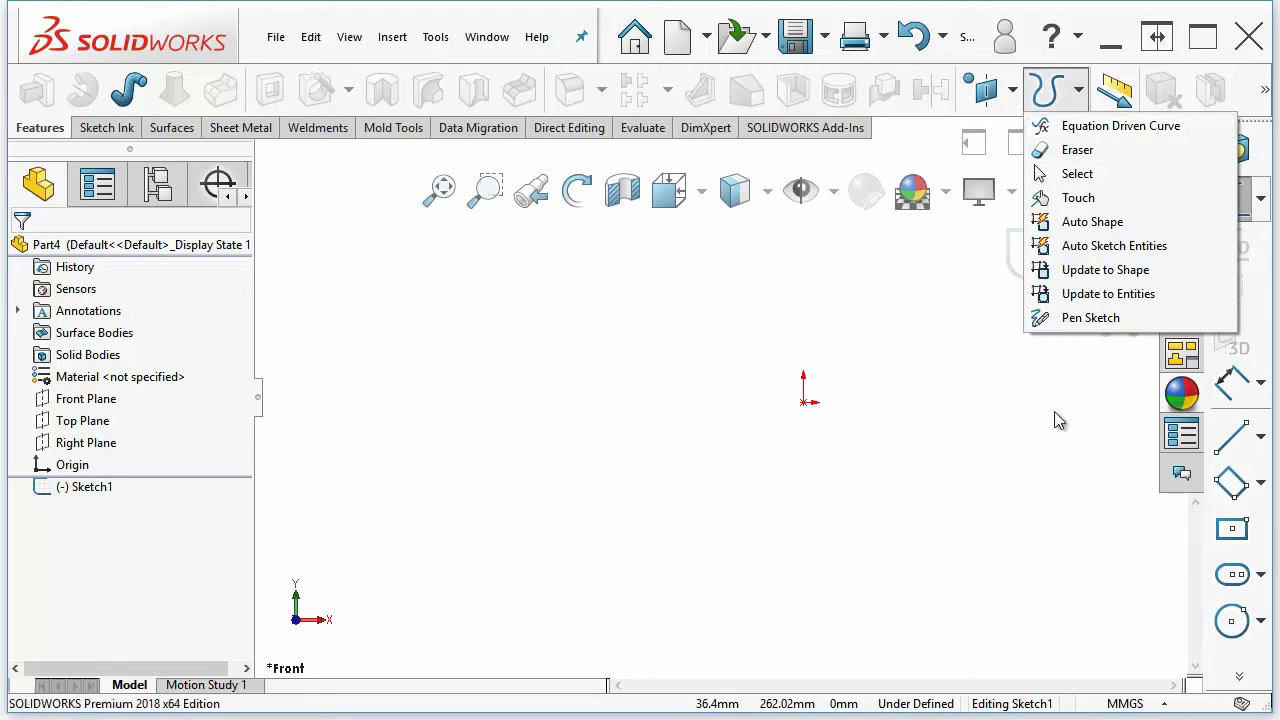
left_click(1241, 680)
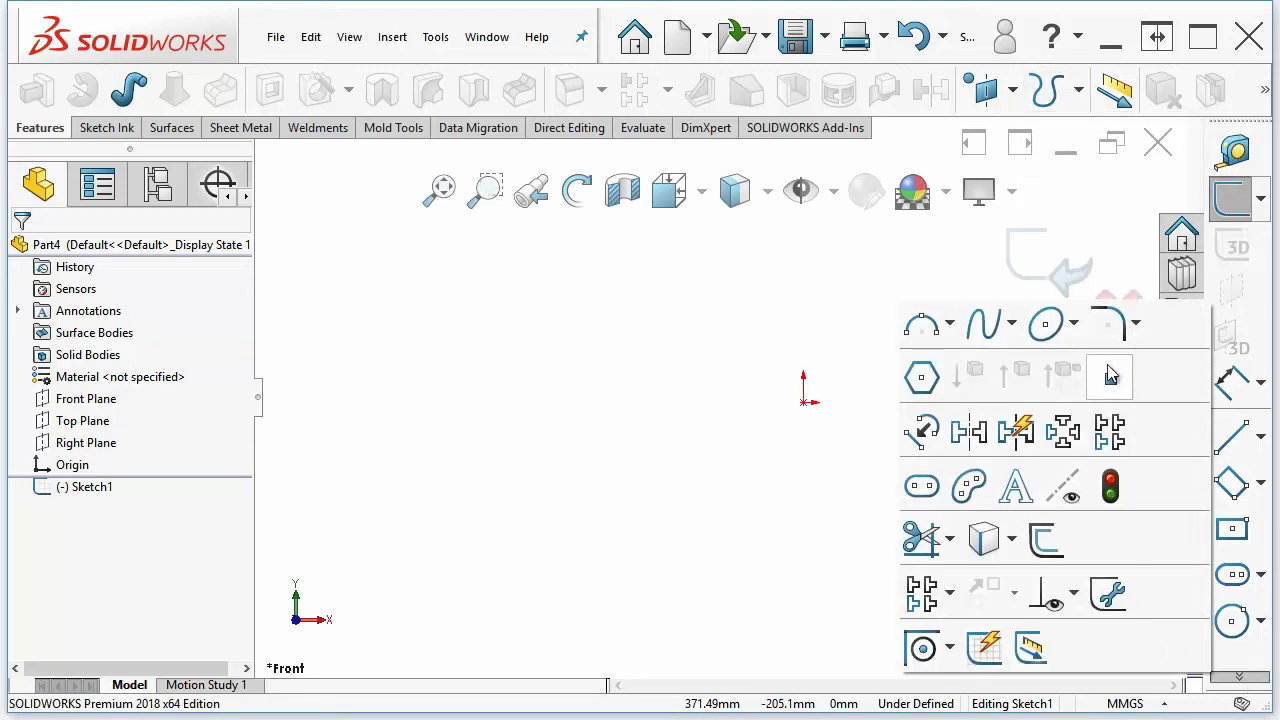
left_click(1011, 325)
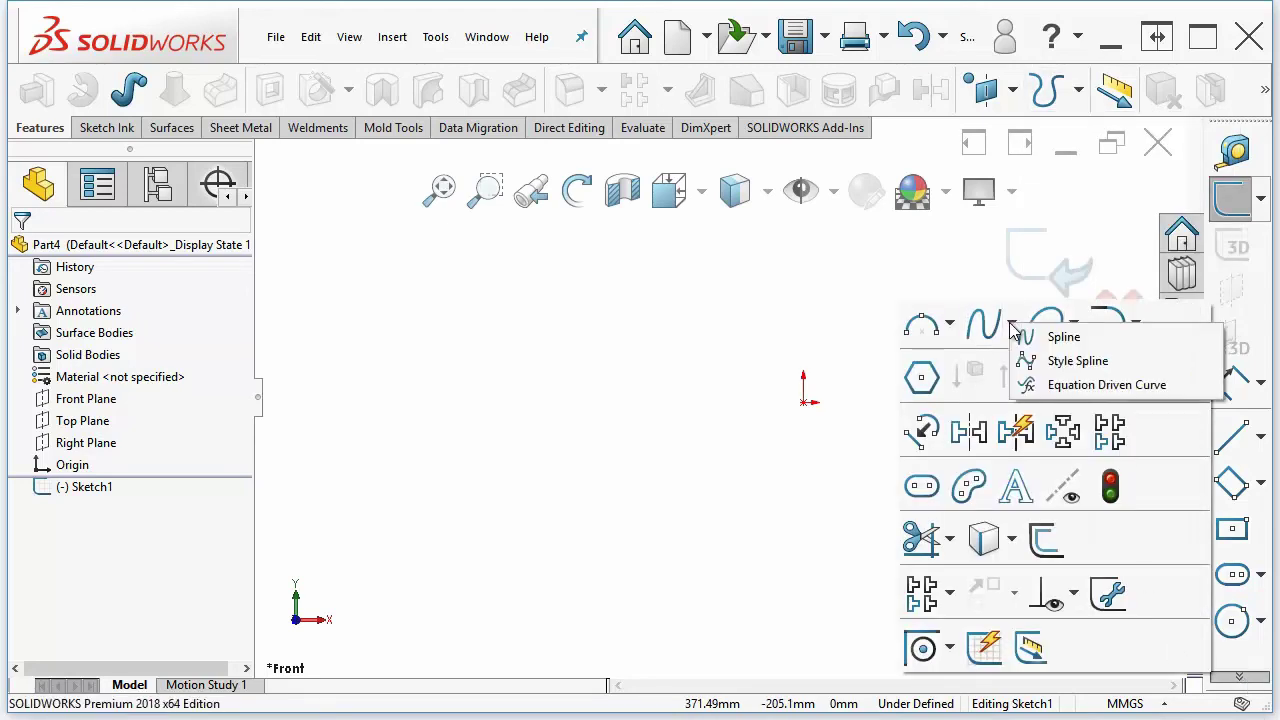
left_click(1068, 390)
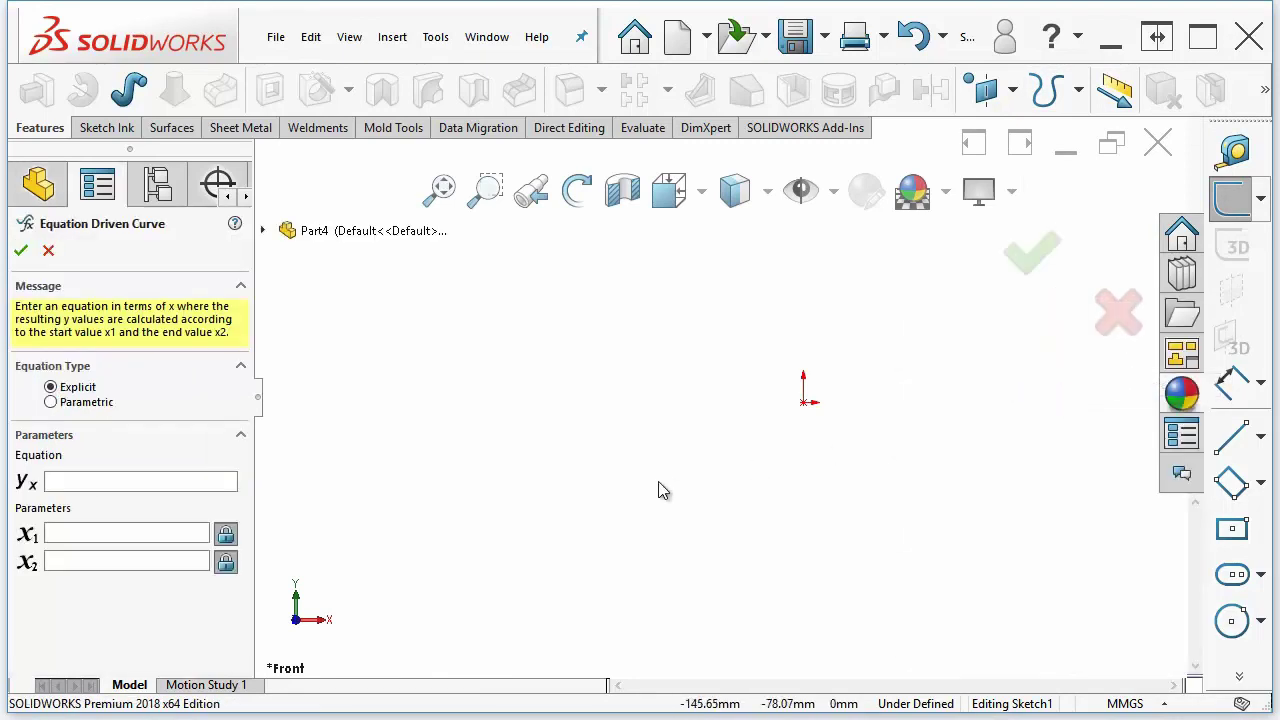
- Enter the explicit equation (x^.3)/5-3 in the y_x field
left_click(89, 480)
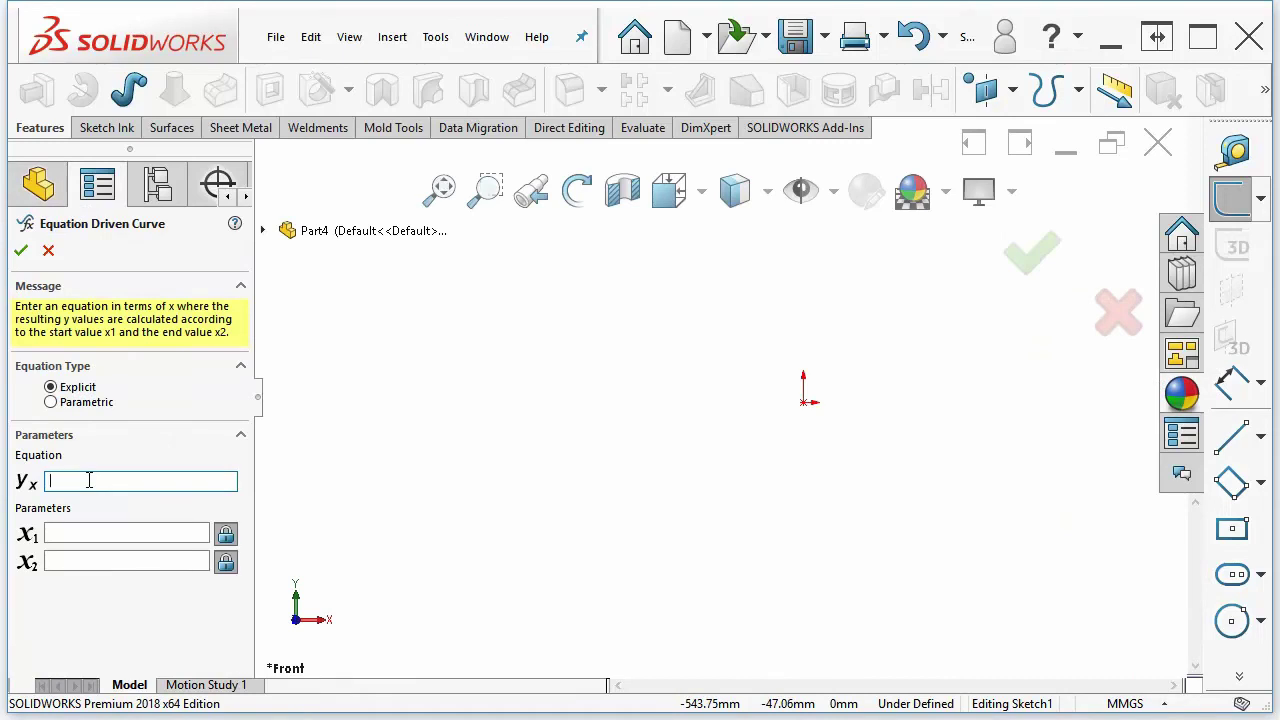
type("(")
type("x")
type("^.3")
type(")")
key("Home")
type("(x^.3)/5-3")
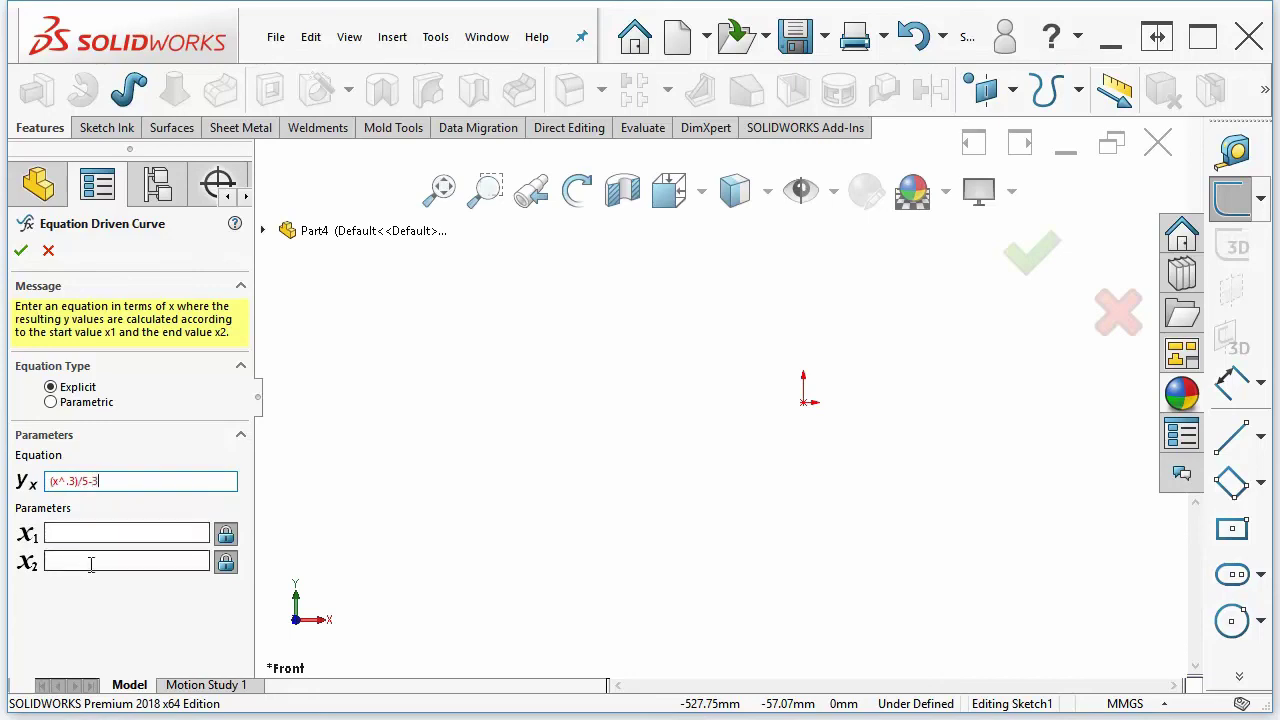
- Set the curve's x range from x1 = 2 to x2 = 20
left_click(103, 531)
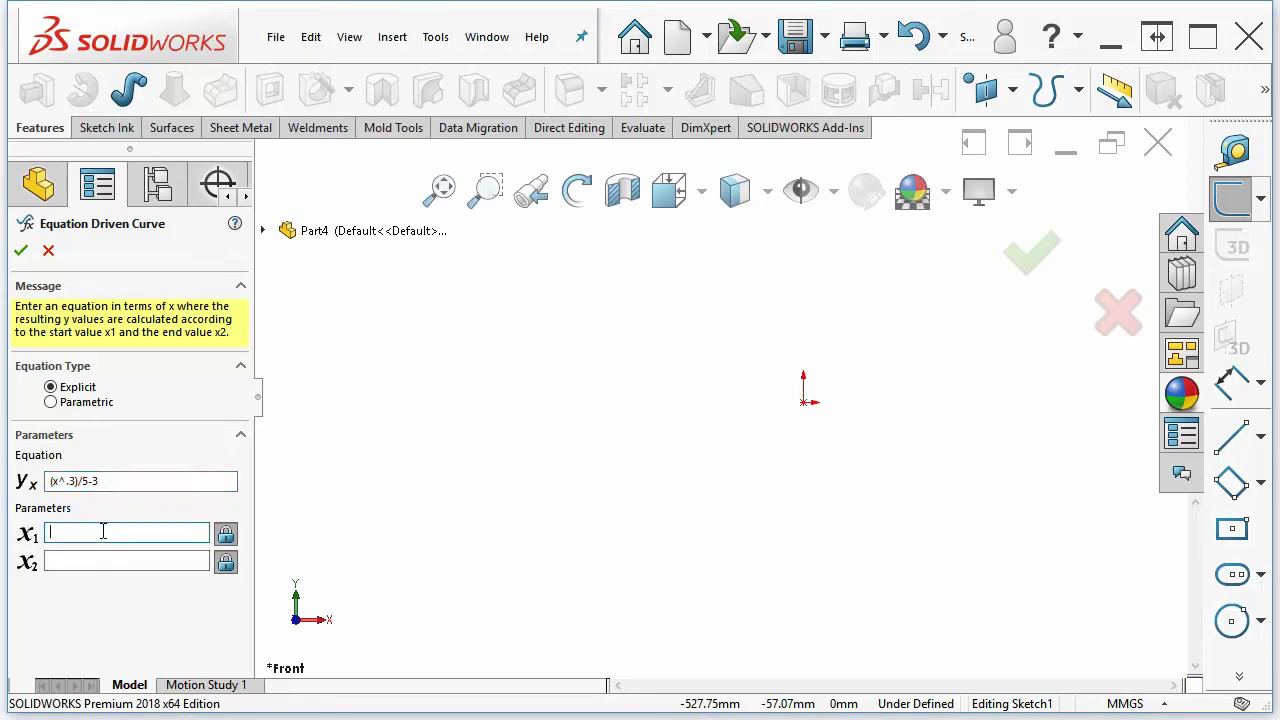
type("2")
left_click(122, 562)
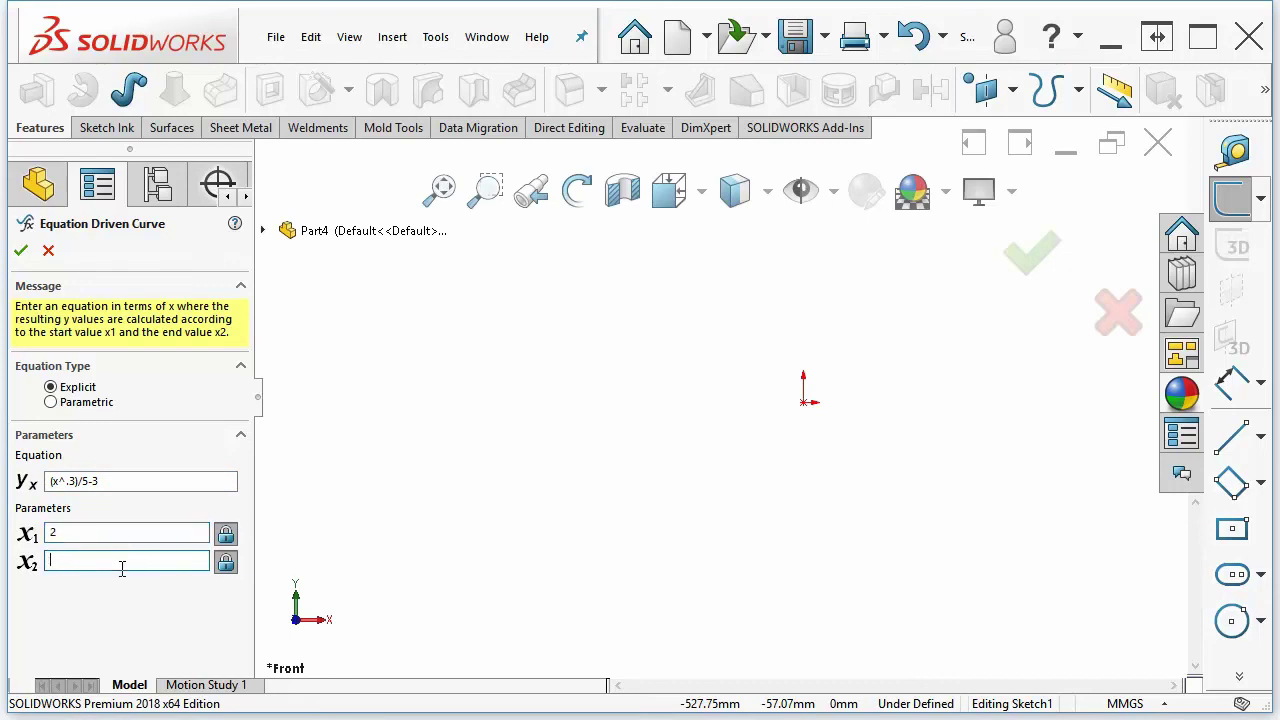
type("20")
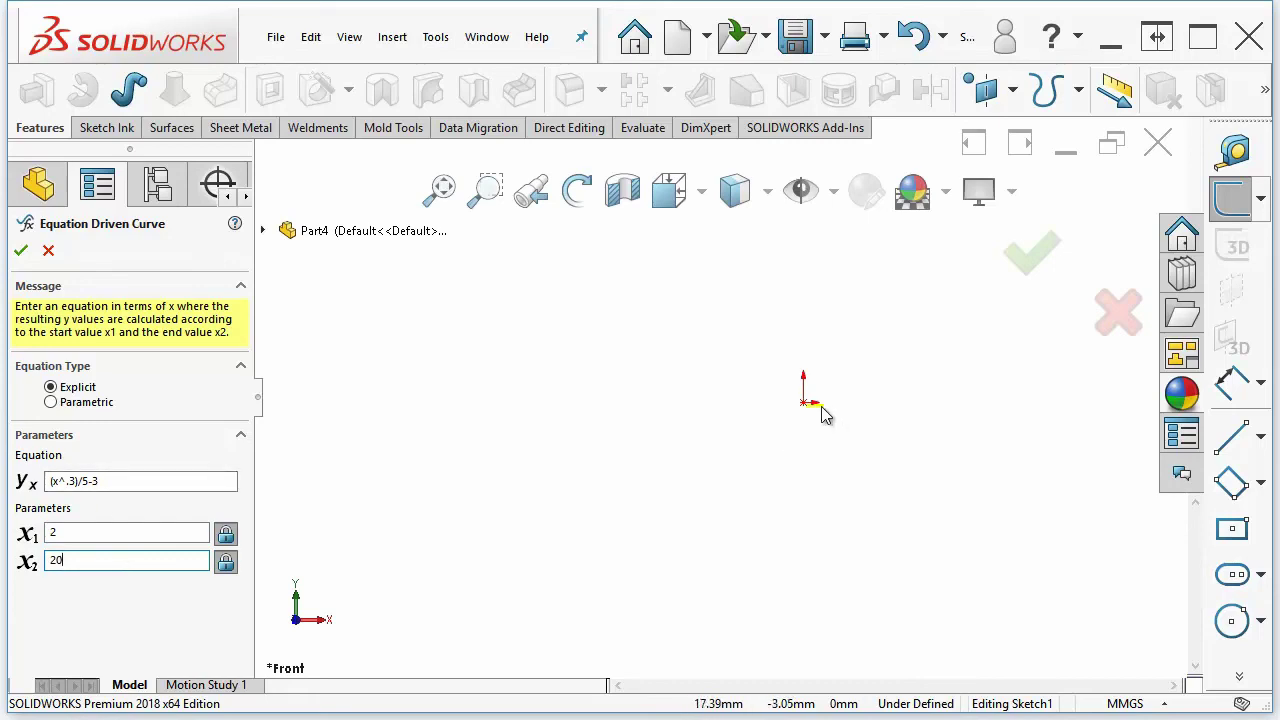
- Create the (x^.3)/5-3 curve and zoom in on it near the origin
left_click(21, 251)
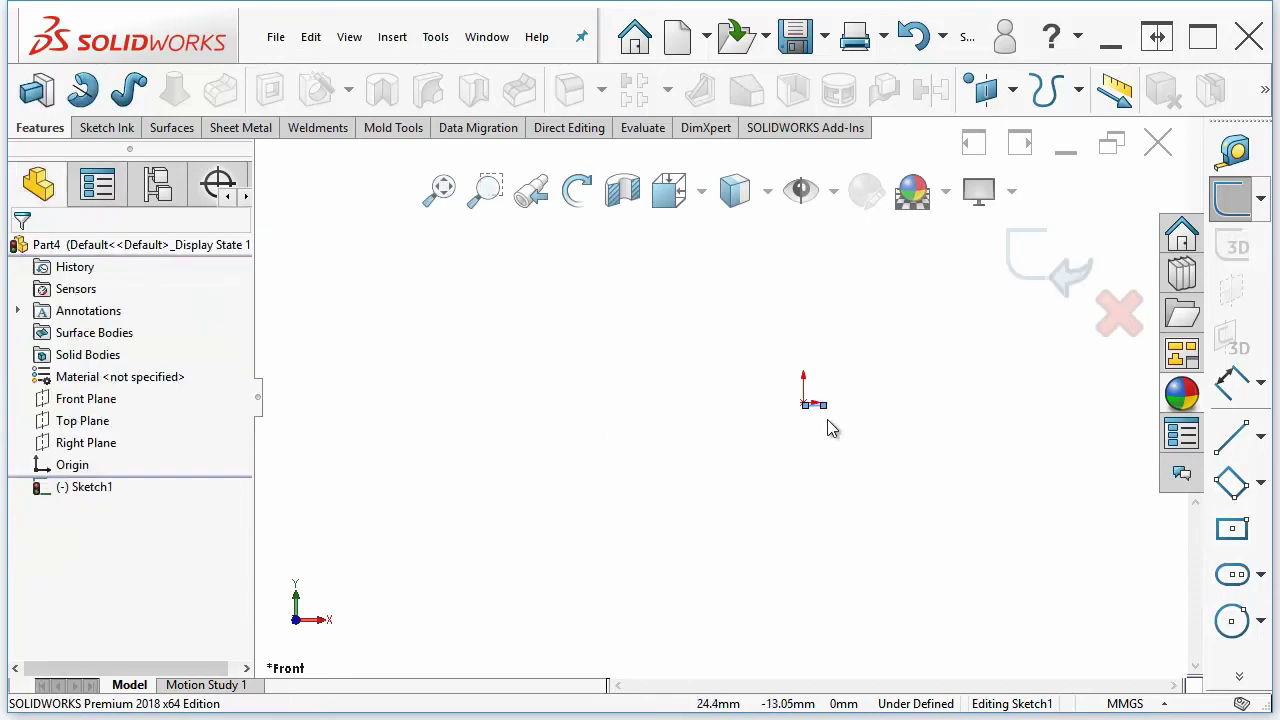
key("ctrl+Left")
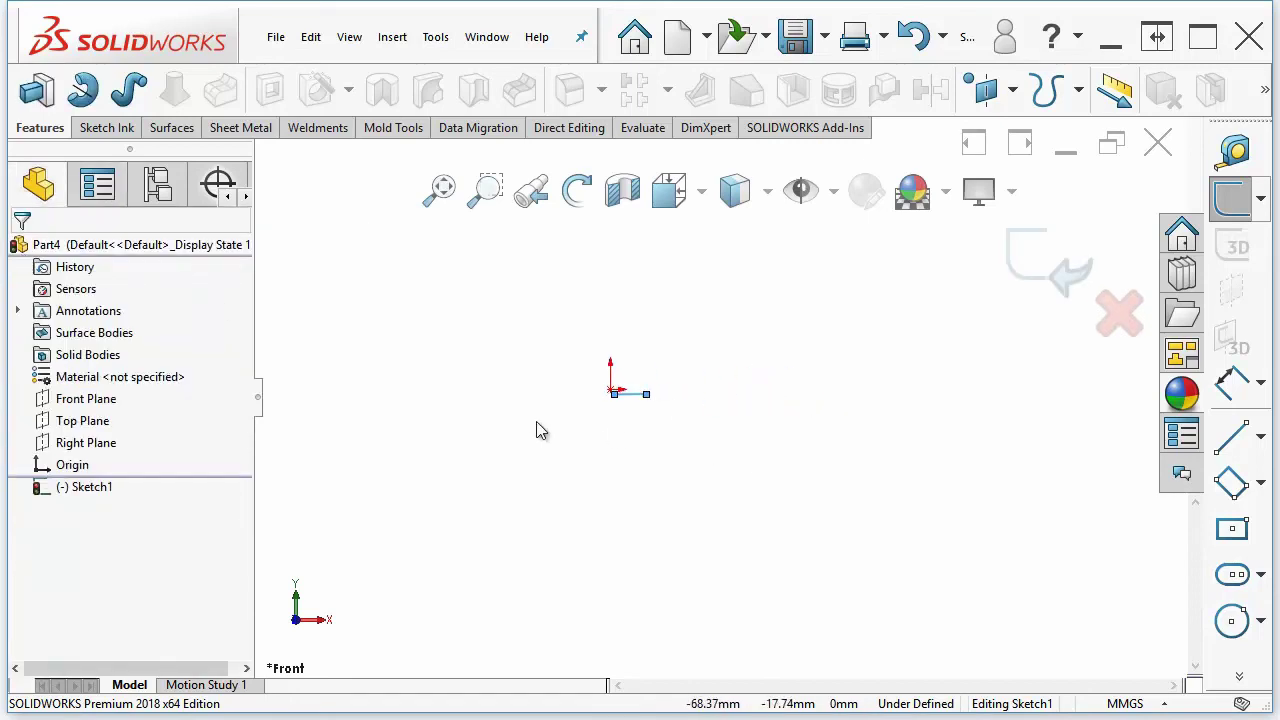
scroll(460, 425, "down", 3)
scroll(500, 416, "down", 1)
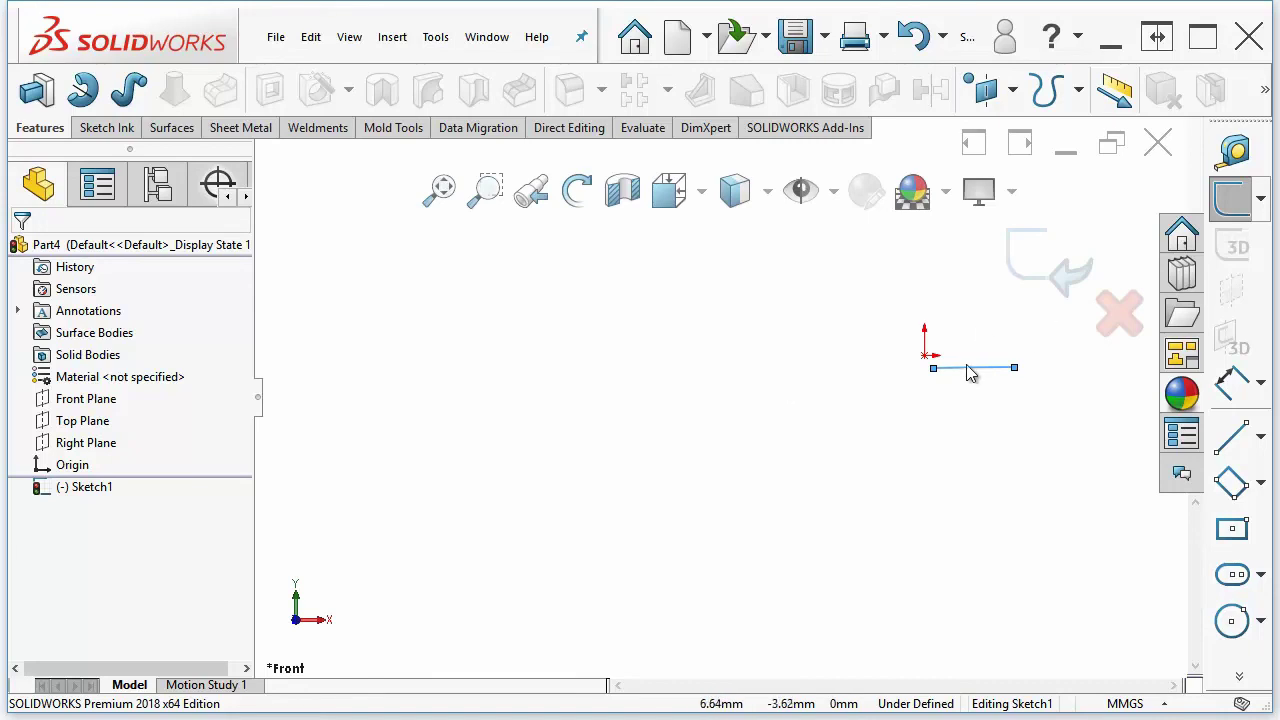
- Reopen the curve's equation and change its exponent to 1.6, giving (x^1.6)/5-3
left_click(989, 441)
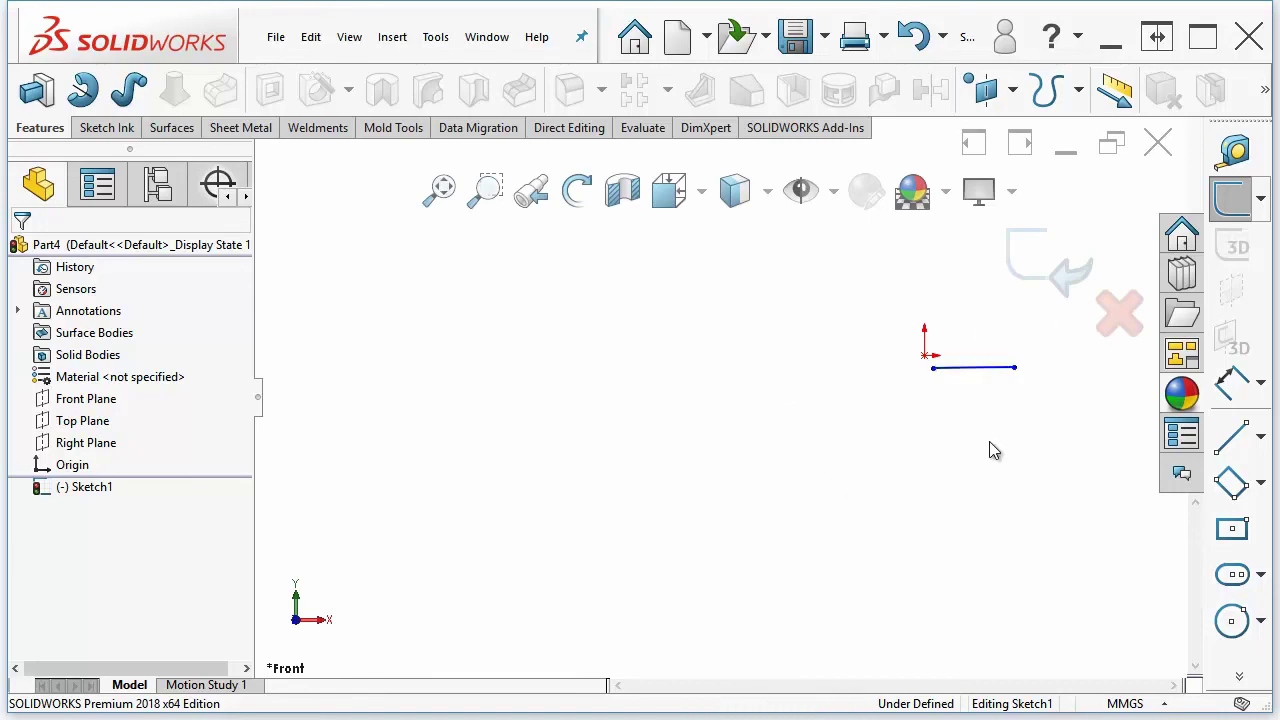
left_click(982, 369)
scroll(84, 549, "down", 3)
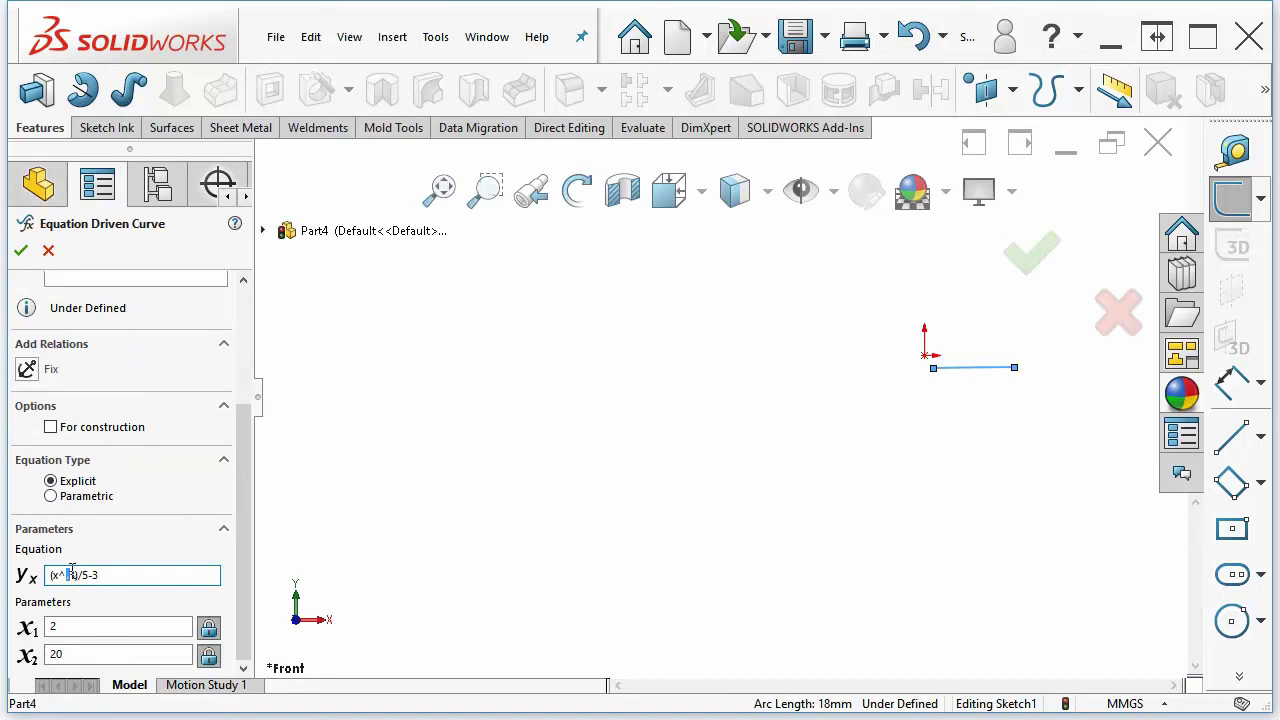
double_click(70, 574)
type("12")
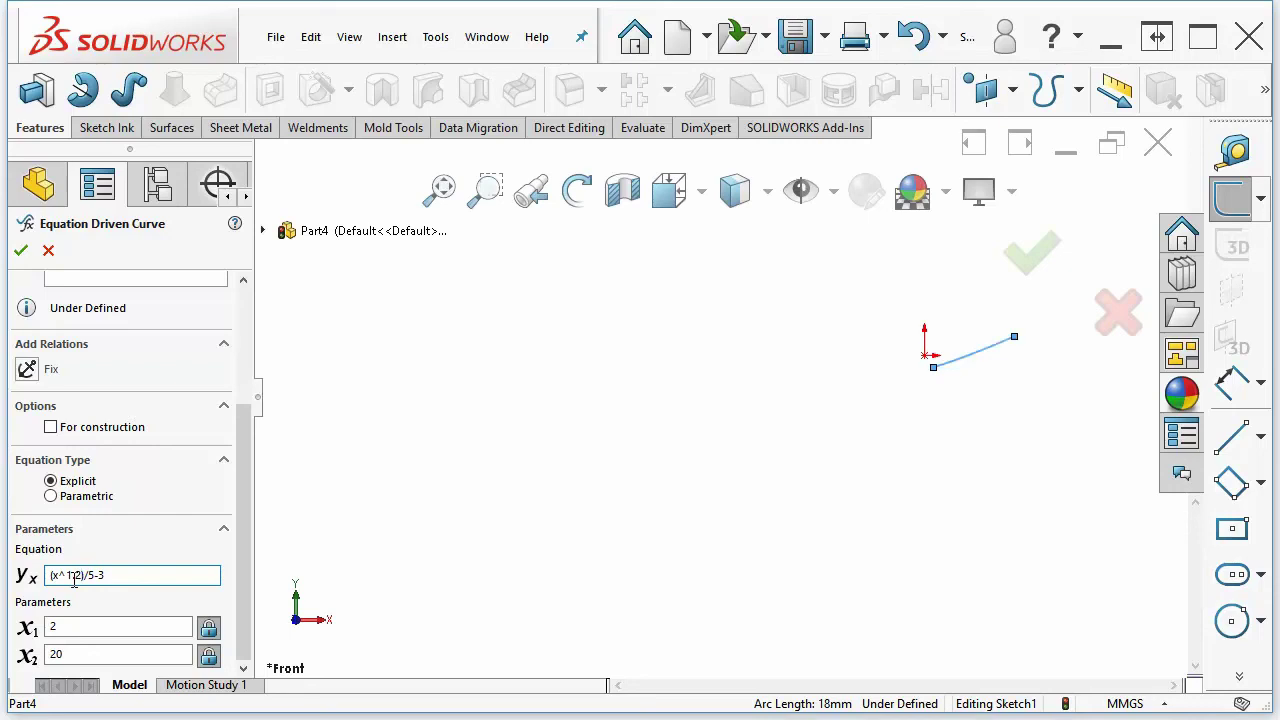
double_click(72, 574)
type("2")
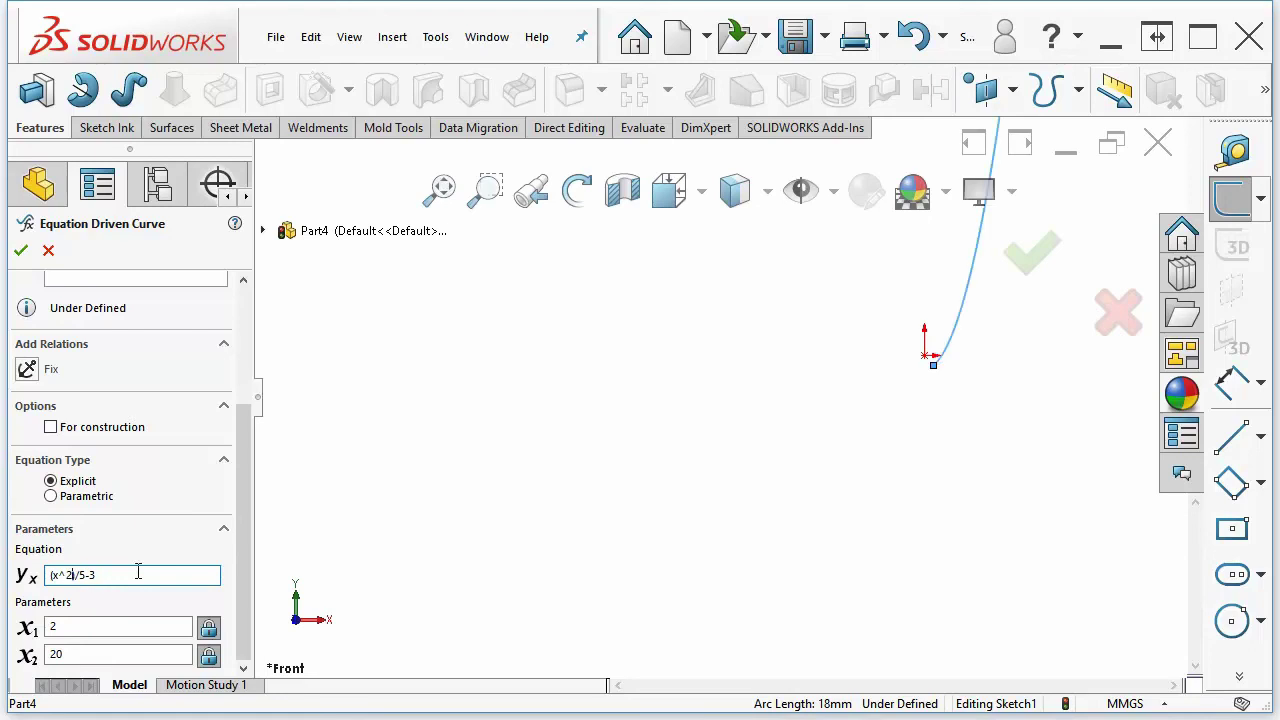
key("BackSpace")
type("1.6")
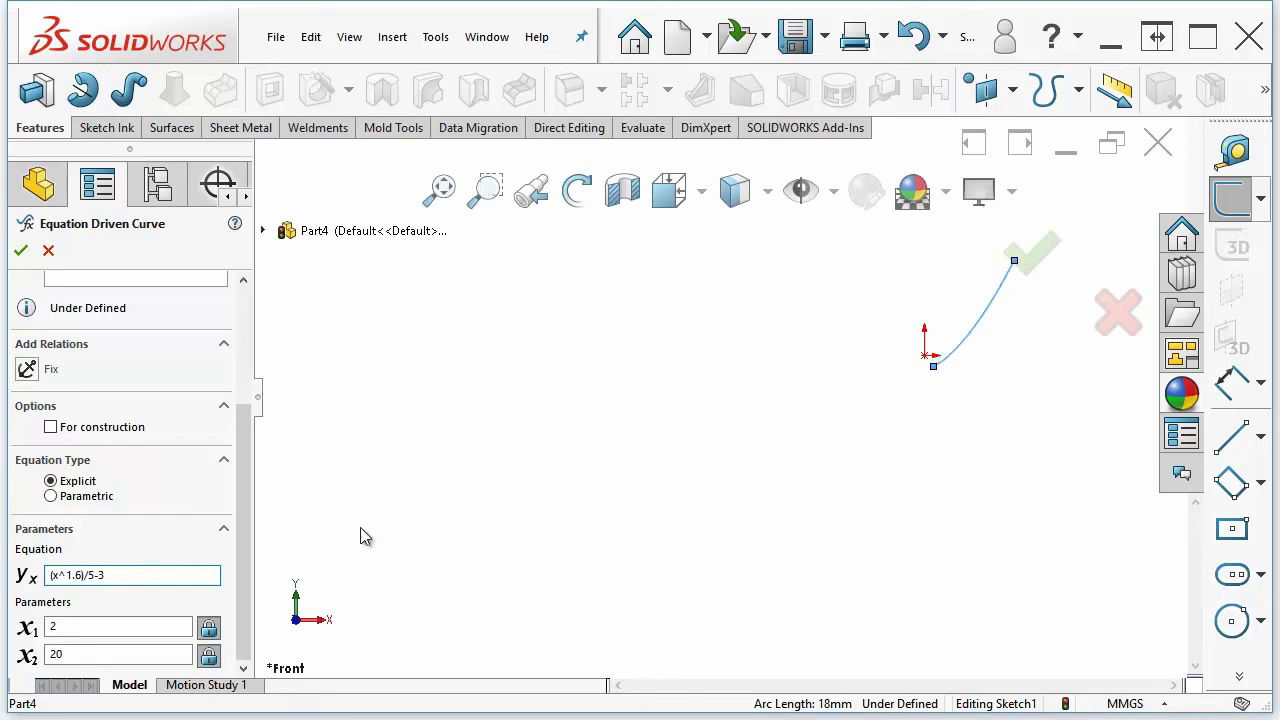
- Accept the (x^1.6)/5-3 curve, then re-edit Sketch1 and select the curve's 1.6 exponent
left_click(1049, 264)
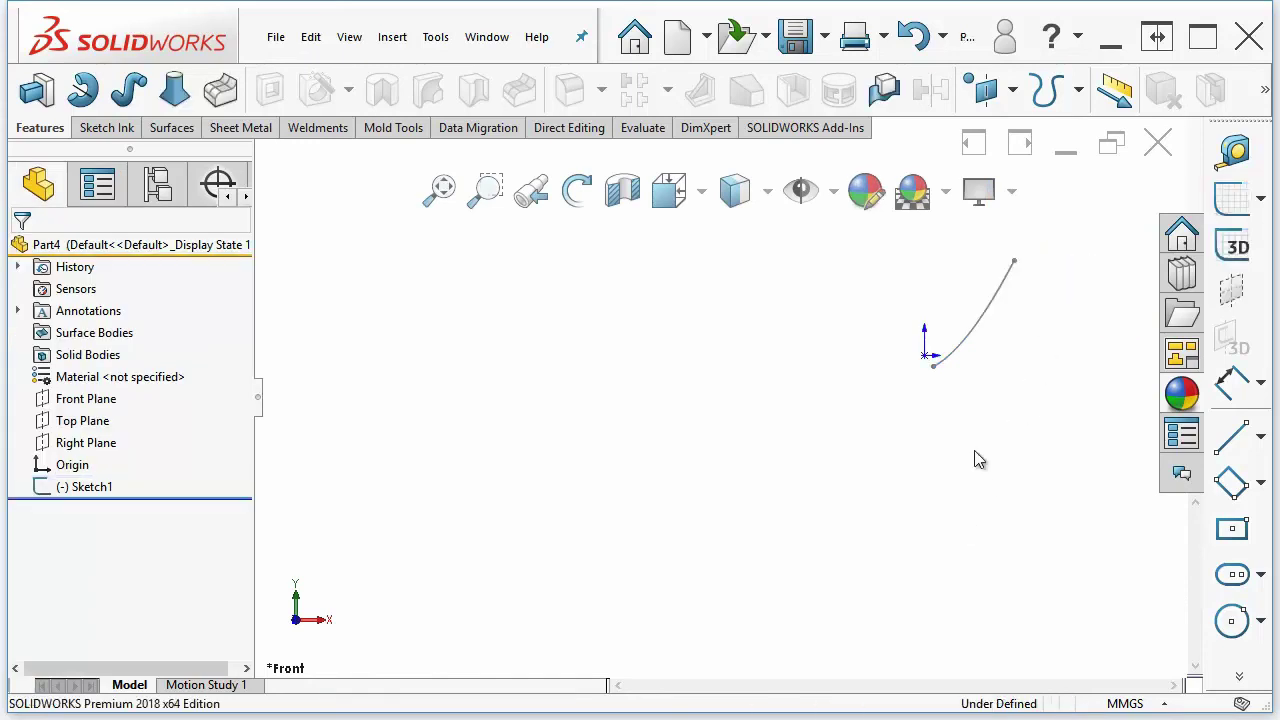
left_click(100, 488)
left_click(108, 422)
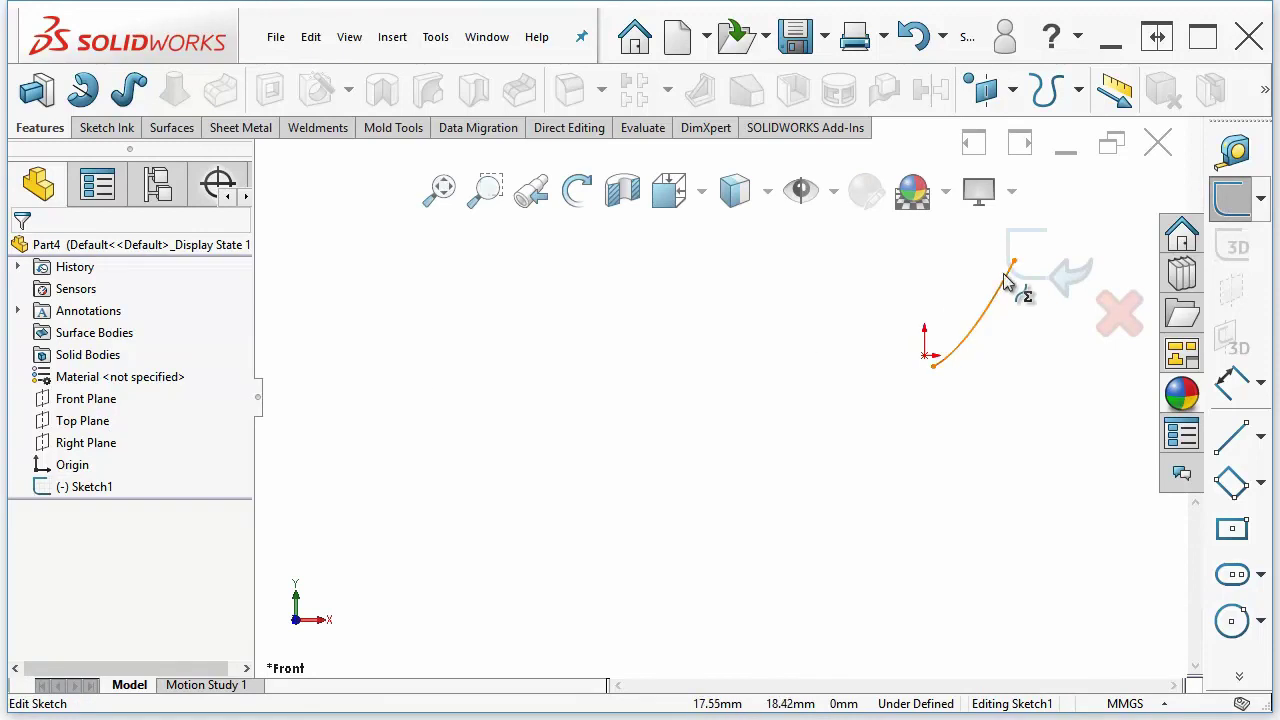
double_click(993, 313)
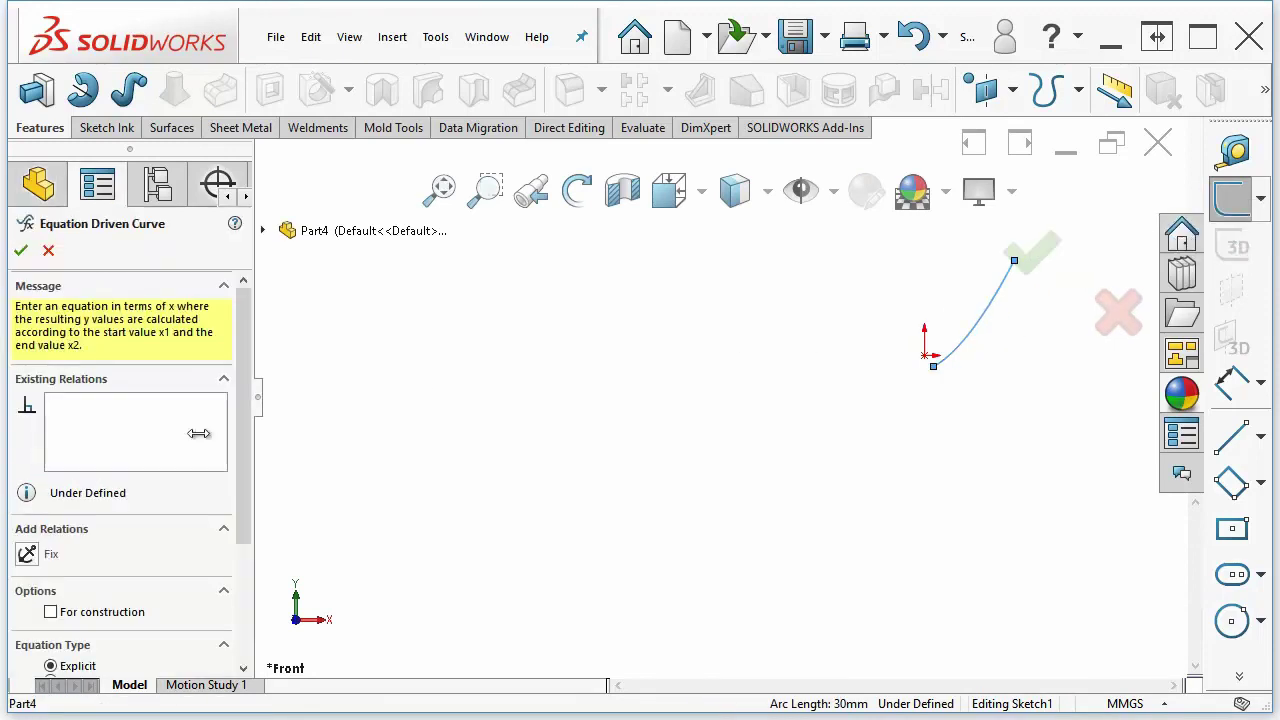
left_click_drag(247, 363, 247, 478)
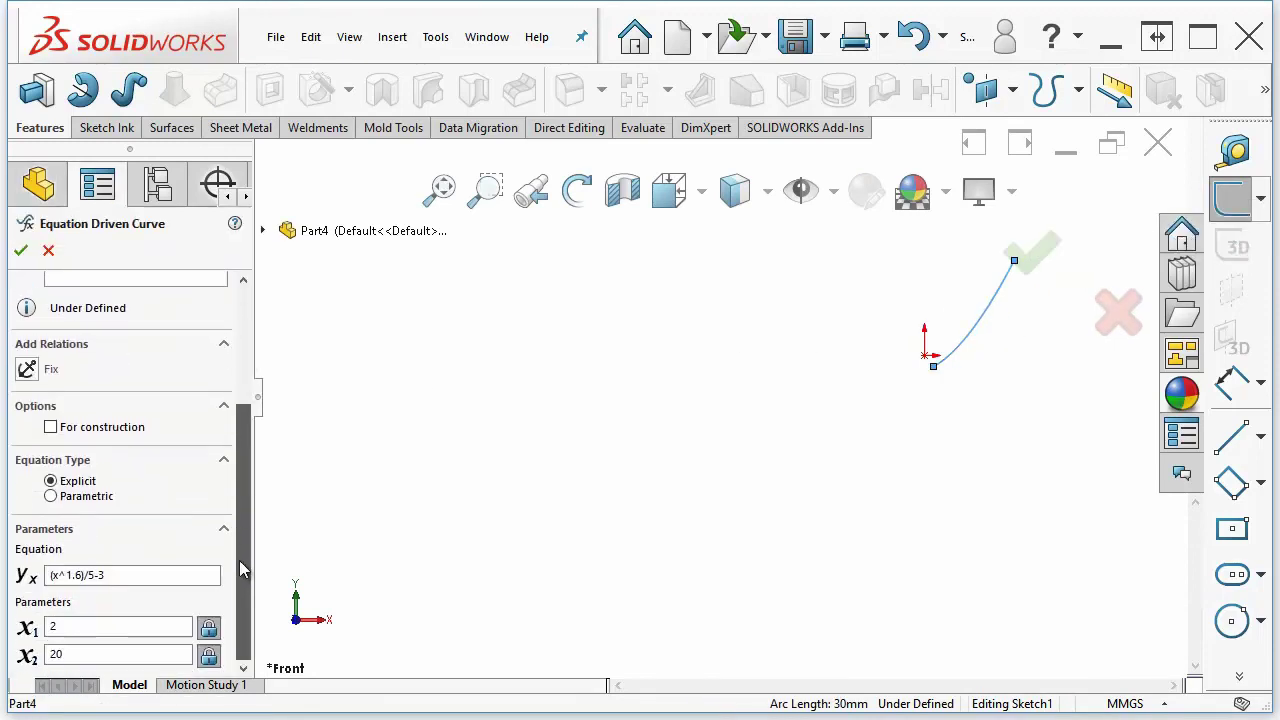
double_click(68, 575)
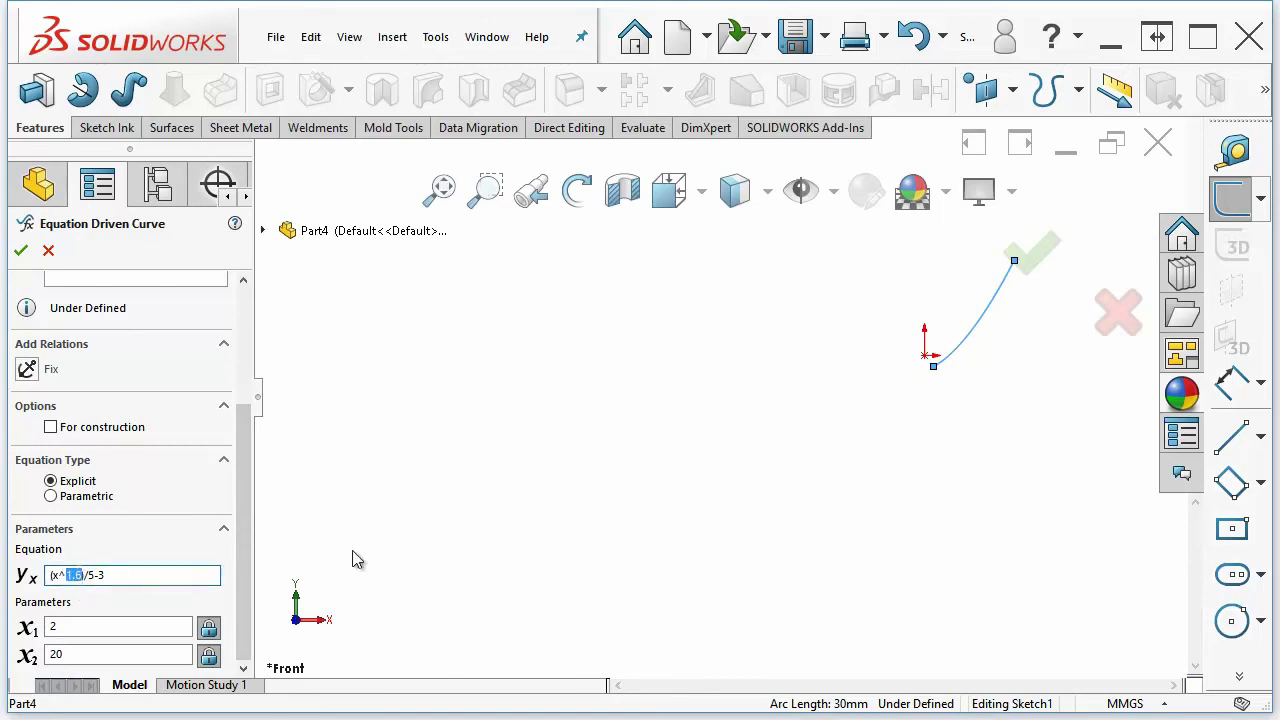